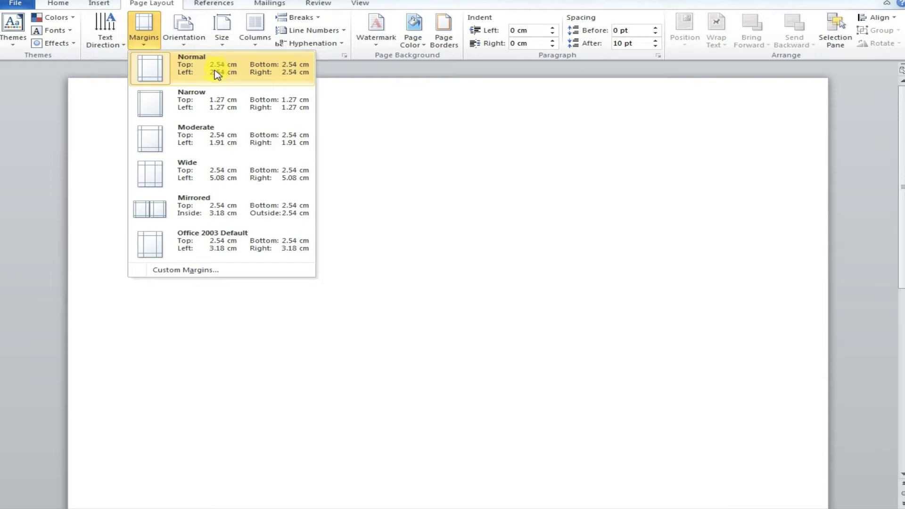
# Apply the Narrow margin preset to the blank document, and switch it back to the Normal preset
pyautogui.moveTo(150, 142); pyautogui.dragTo(546, 276)
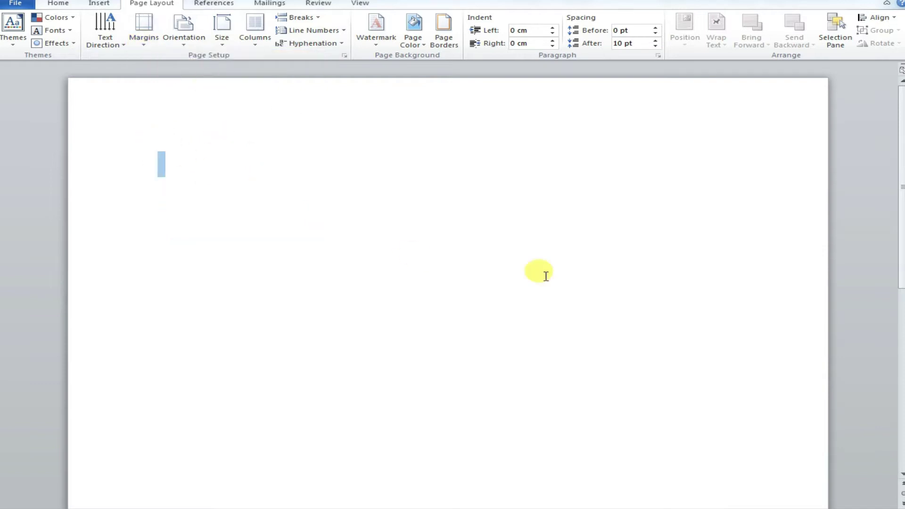
pyautogui.click(148, 156)
pyautogui.click(146, 40)
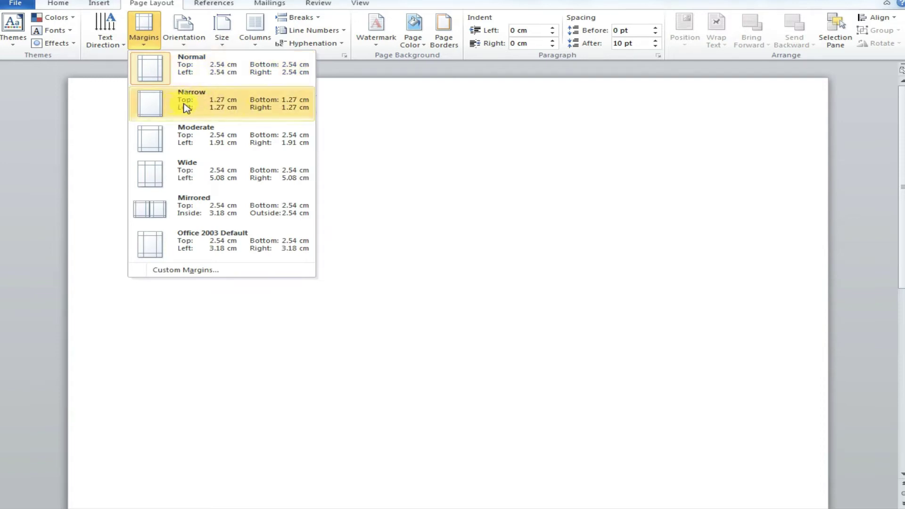
pyautogui.click(229, 108)
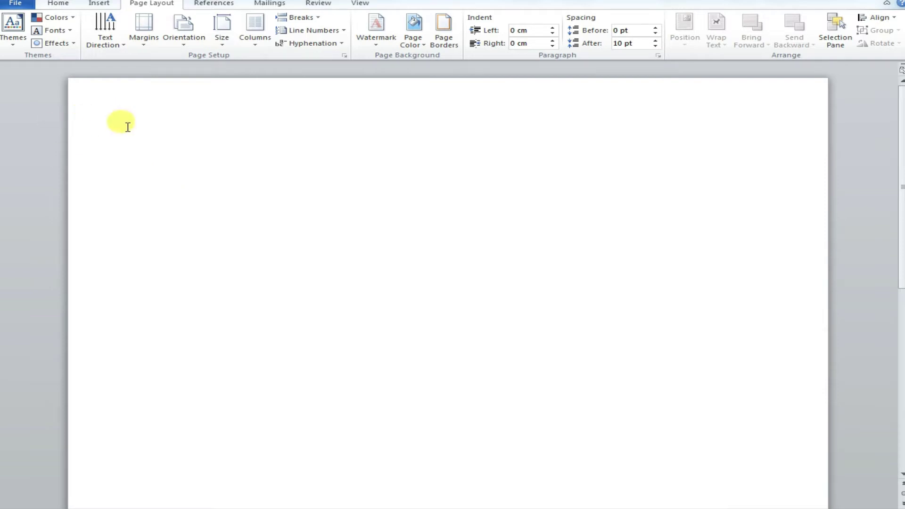
pyautogui.click(144, 31)
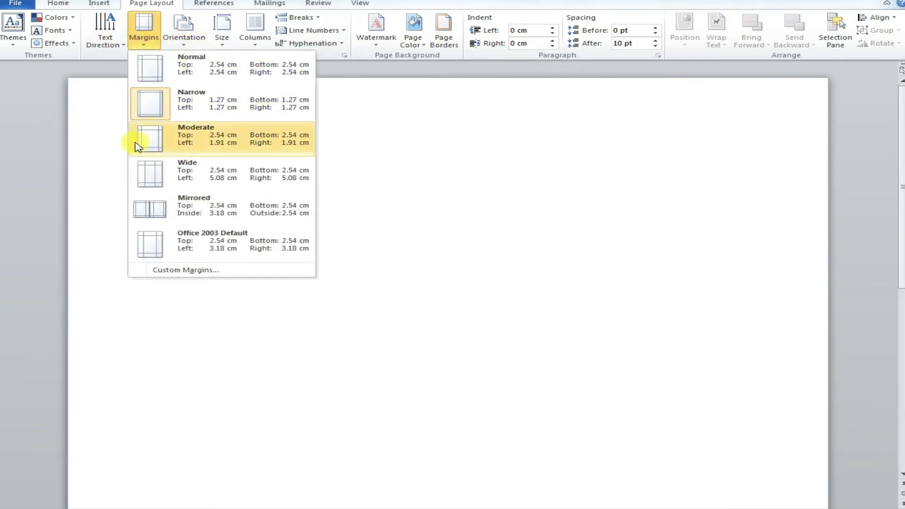
pyautogui.click(204, 66)
# Set custom page margins for the whole document: top 3 cm, left 2 cm, right 2 cm and bottom 2.5 cm
pyautogui.click(146, 38)
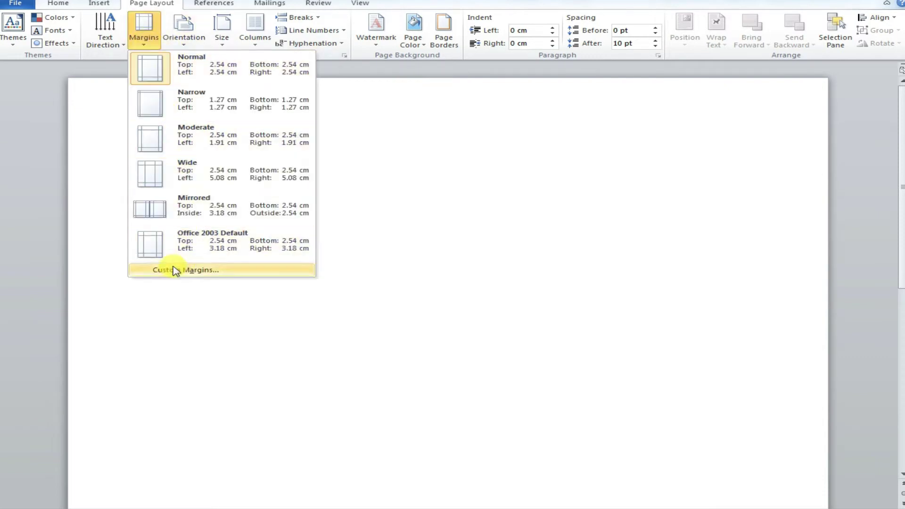
pyautogui.click(171, 269)
pyautogui.moveTo(503, 107); pyautogui.dragTo(600, 224)
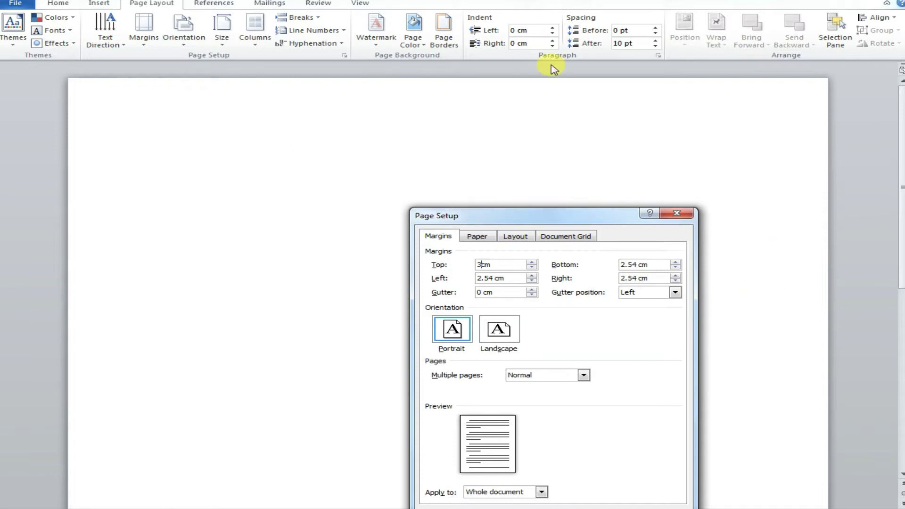
pyautogui.doubleClick(491, 279)
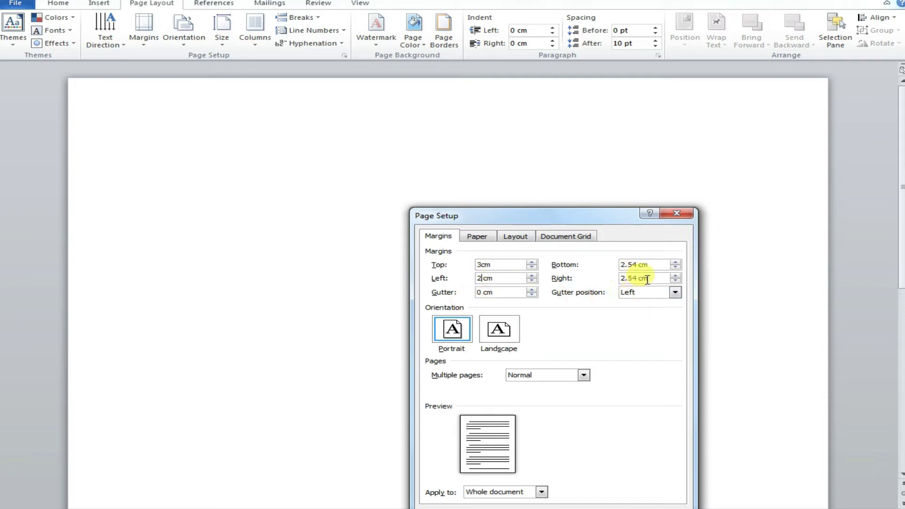
pyautogui.doubleClick(632, 278)
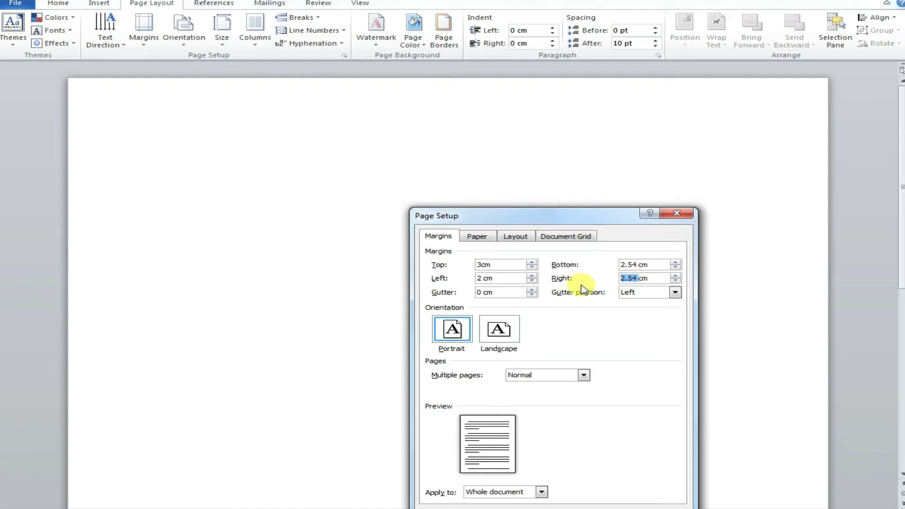
pyautogui.doubleClick(632, 265)
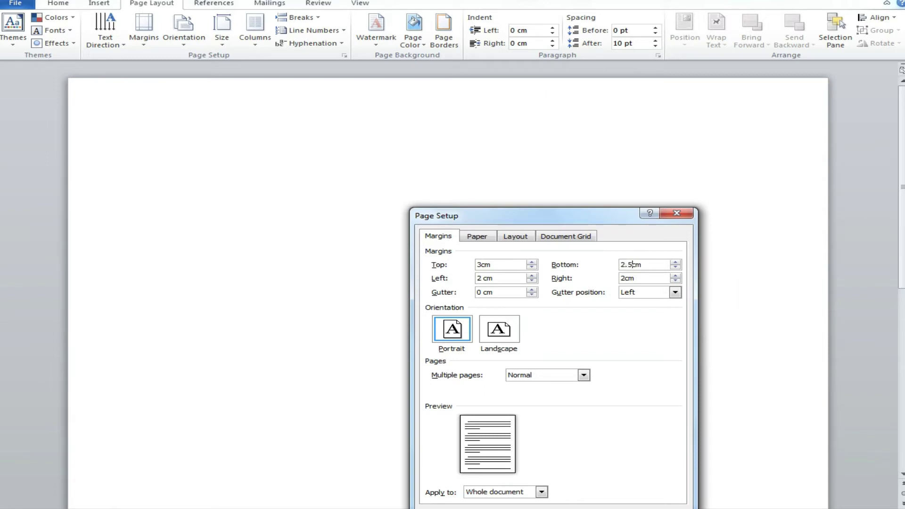
pyautogui.click(476, 238)
pyautogui.click(438, 236)
pyautogui.moveTo(586, 213); pyautogui.dragTo(602, 134)
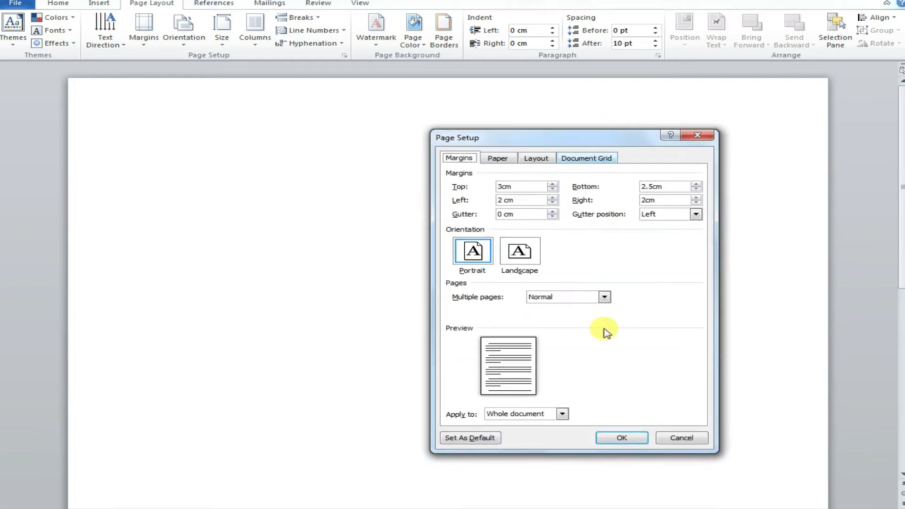
pyautogui.click(621, 438)
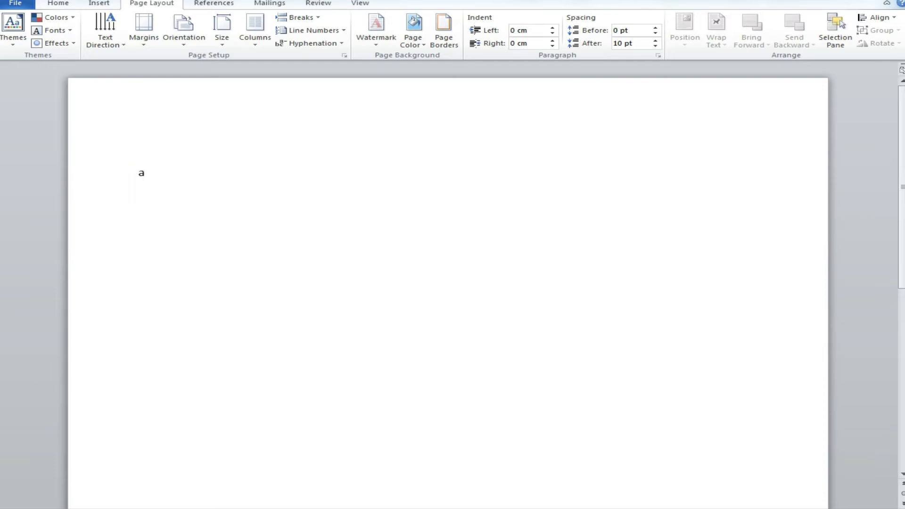
# Enter a filler paragraph of the repeated letter "a" running onto a third line
pyautogui.write('aaaaaaaaaaaaaaa')
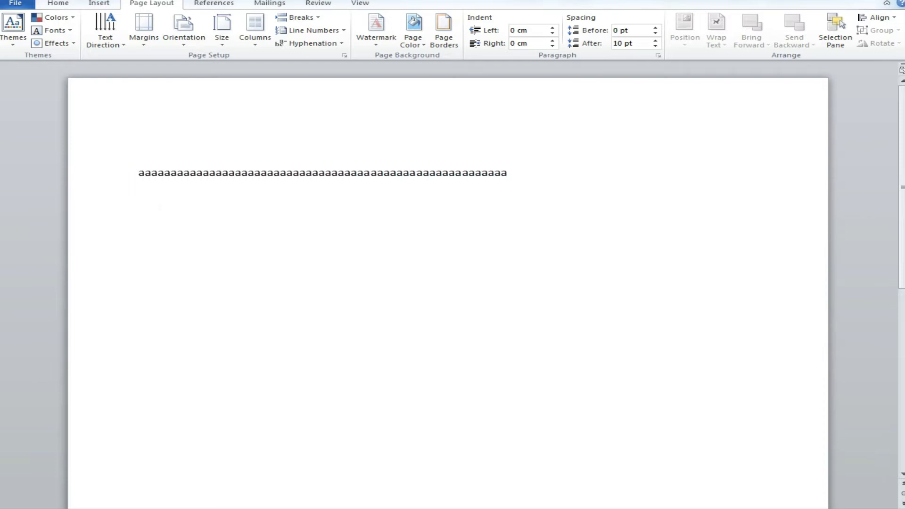
pyautogui.write('aaaaaaaaaaaaaaaaaaaaaaaaaaaaa')
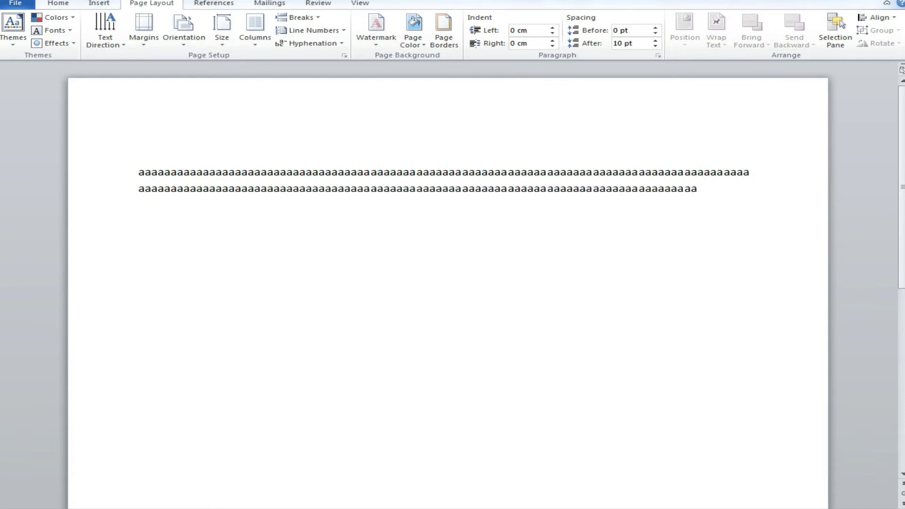
pyautogui.write('aaaaaa')
# Copy the filler paragraph and paste it four times below the original
pyautogui.moveTo(396, 204); pyautogui.dragTo(147, 174)
pyautogui.hotkey('ctrl', 'c')
pyautogui.click(174, 249)
pyautogui.hotkey('ctrl', 'v')
pyautogui.hotkey('ctrl', 'v')
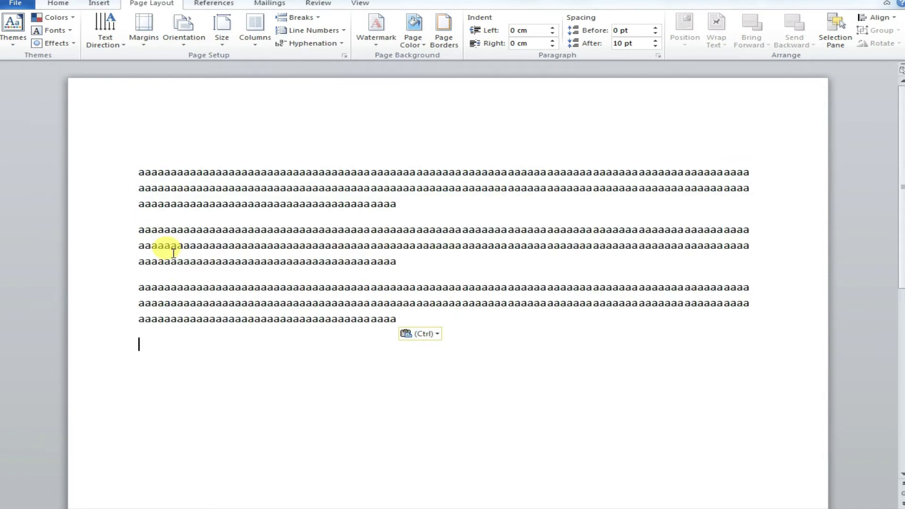
pyautogui.hotkey('ctrl', 'v')
pyautogui.hotkey('ctrl', 'v')
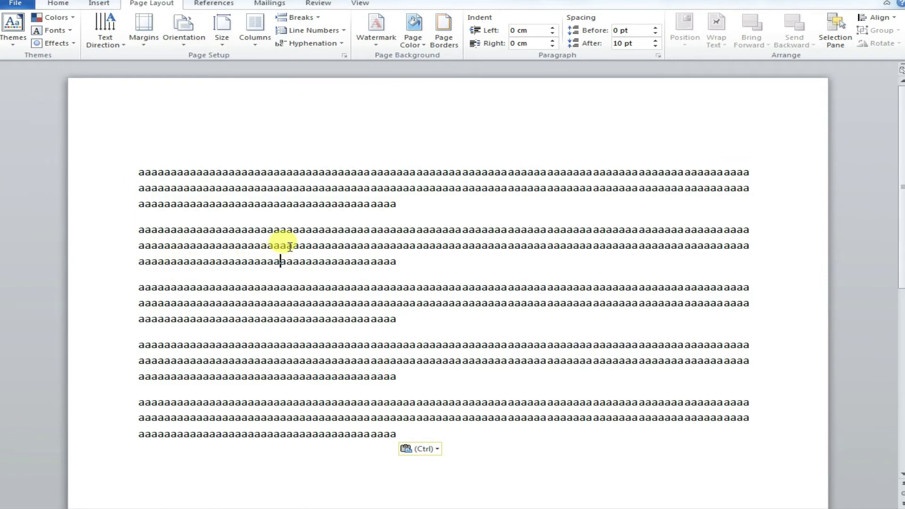
# Set the document's custom top margin to 5 cm
pyautogui.click(147, 43)
pyautogui.click(219, 305)
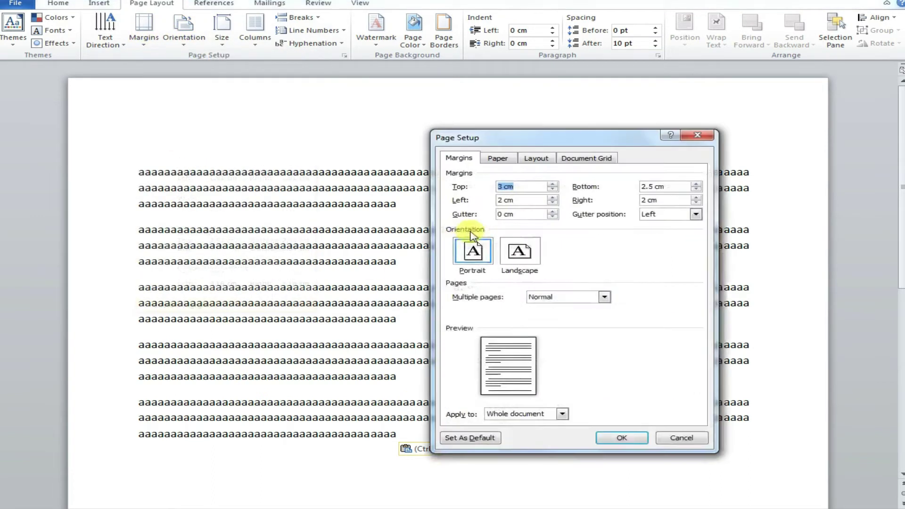
pyautogui.doubleClick(501, 187)
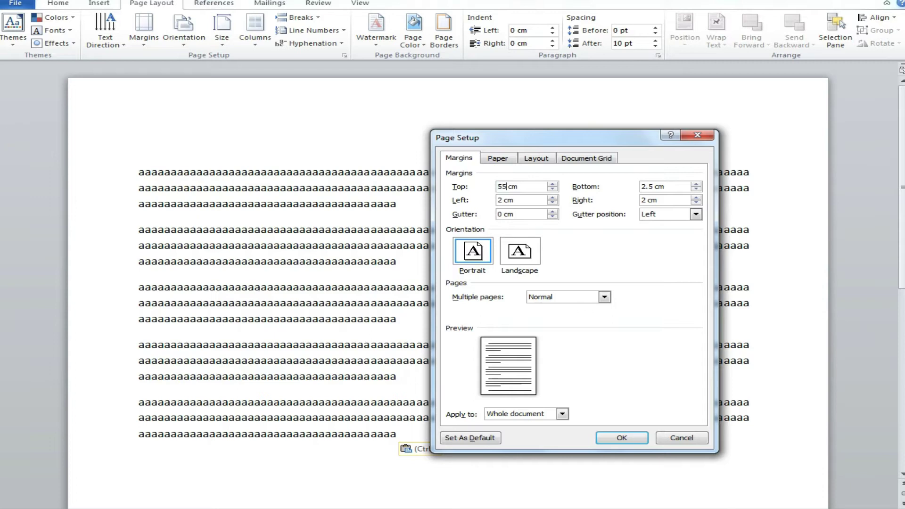
pyautogui.press('Return')
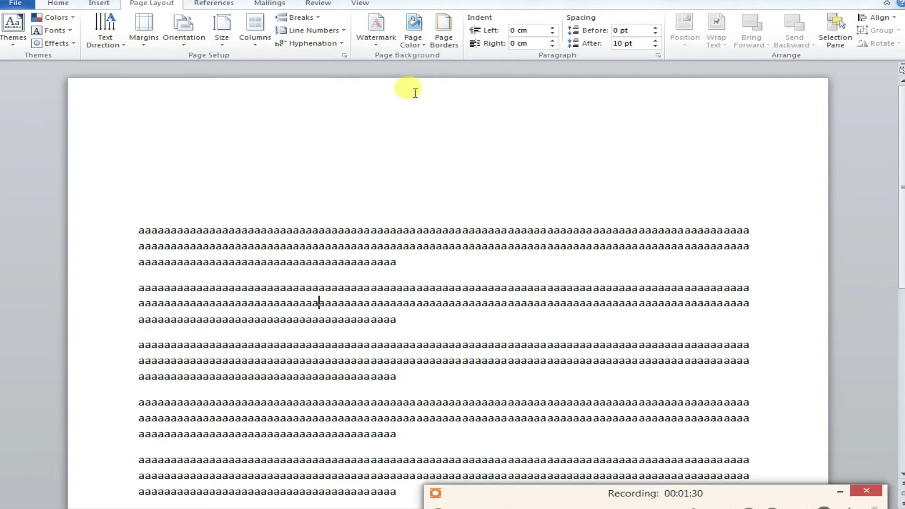
# Set the custom top margin to 2 cm and place the cursor on the empty line after the last paragraph
pyautogui.click(146, 37)
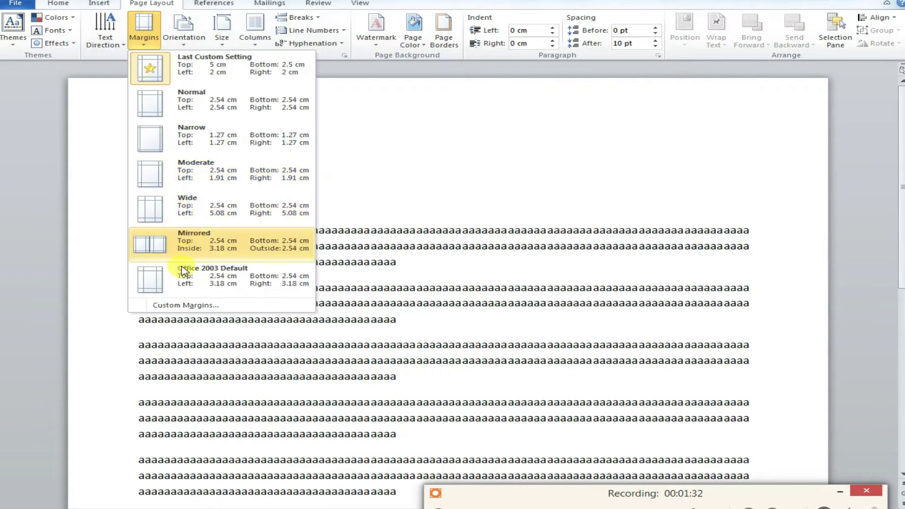
pyautogui.click(183, 306)
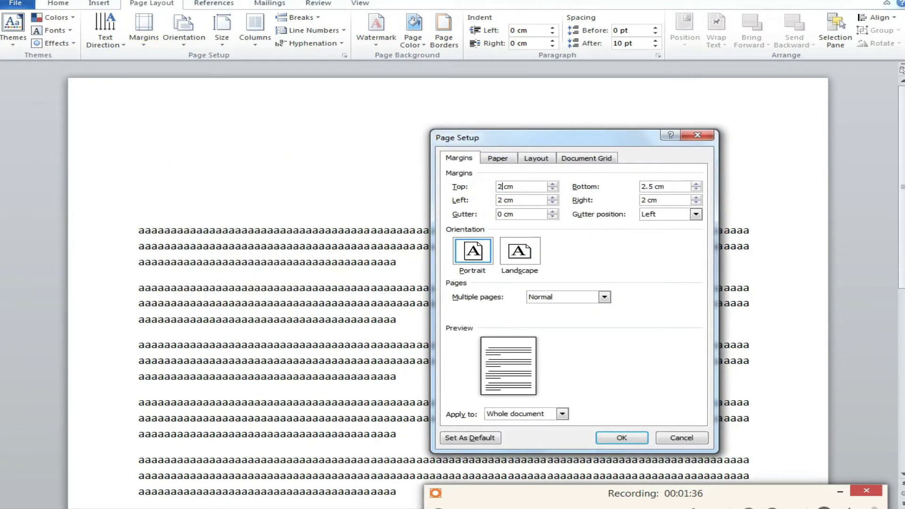
pyautogui.press('Return')
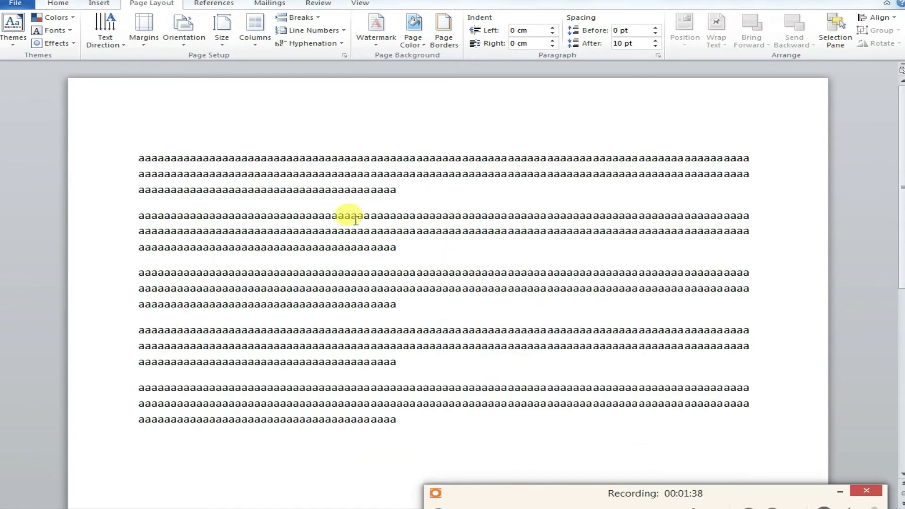
pyautogui.click(408, 189)
pyautogui.click(428, 463)
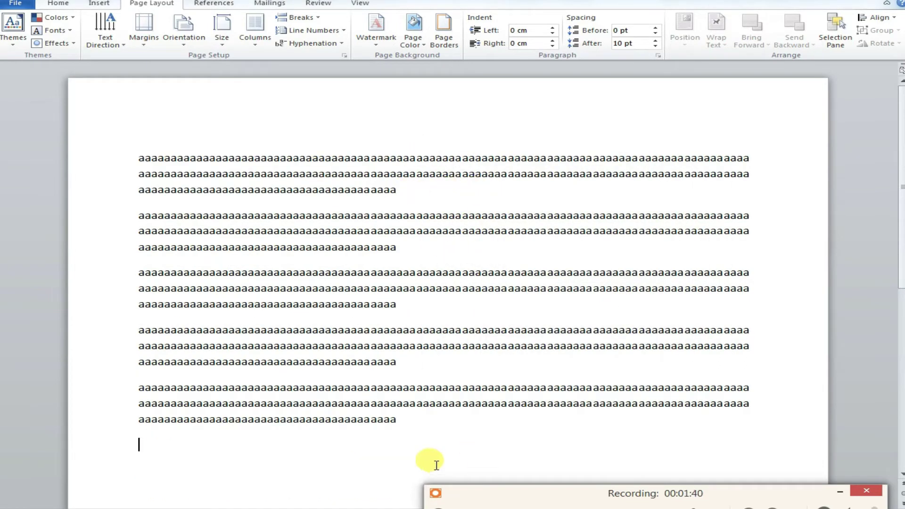
# Switch to the document with the topic list and highlight the "Page Orientation" item
pyautogui.click(183, 29)
pyautogui.click(461, 505)
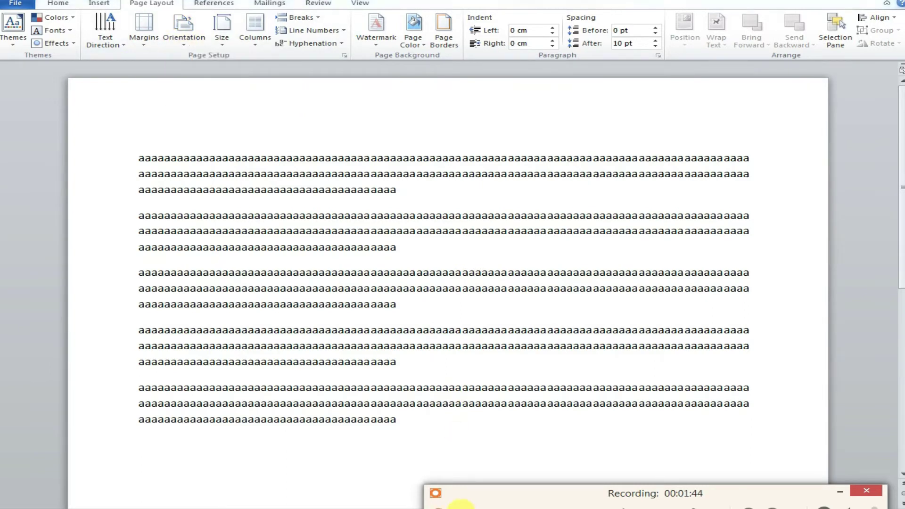
pyautogui.hotkey('alt', 'Tab')
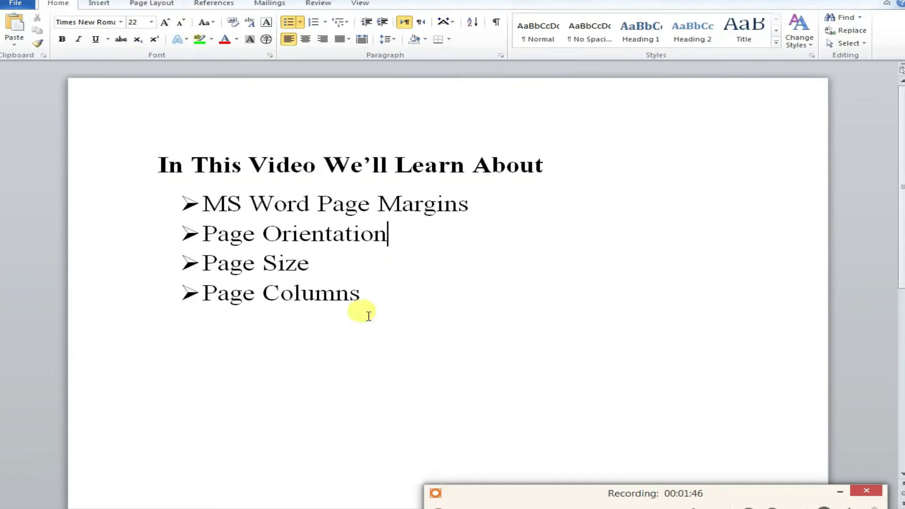
pyautogui.moveTo(284, 237); pyautogui.dragTo(212, 238)
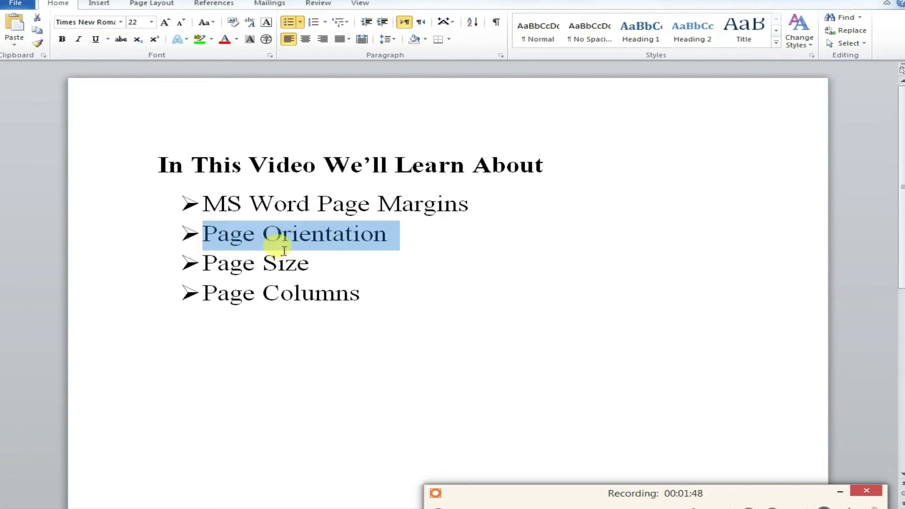
# Return to the filler text document and set its page orientation to Landscape
pyautogui.hotkey('alt', 'Tab')
pyautogui.click(173, 33)
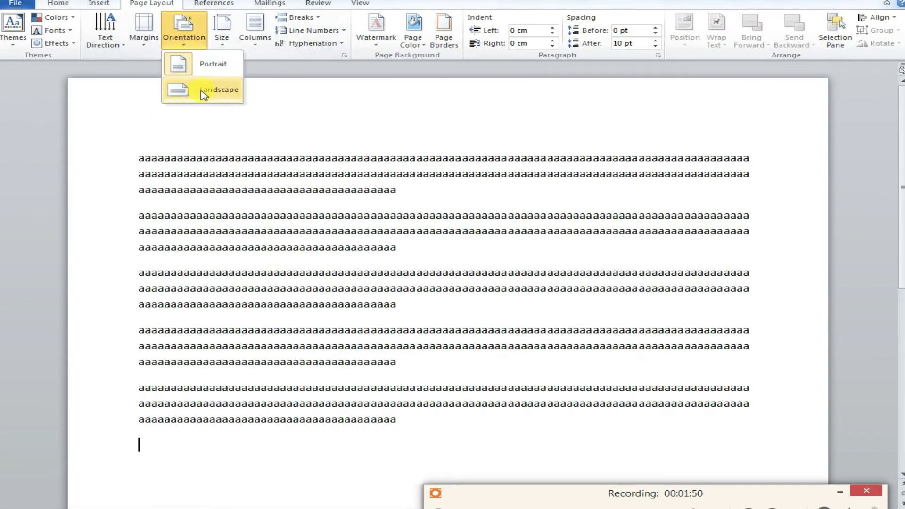
pyautogui.click(191, 91)
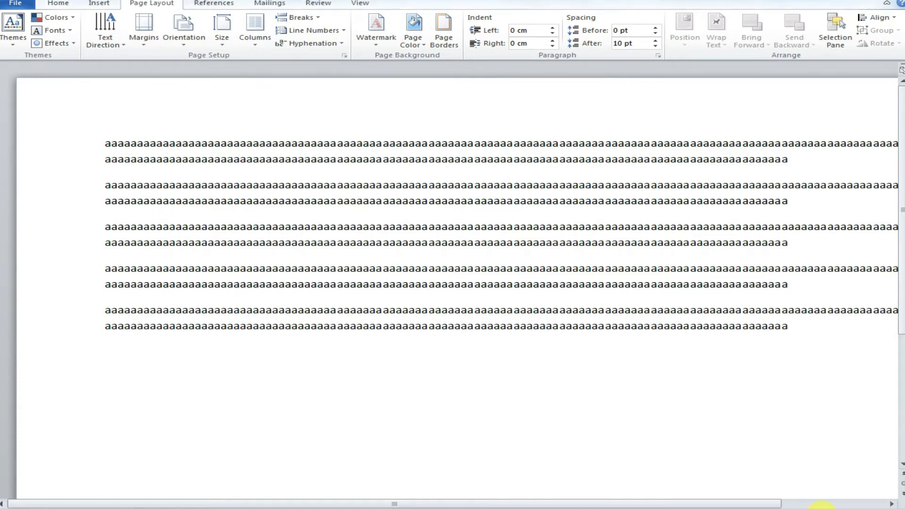
pyautogui.scroll(-4, 820, 504)
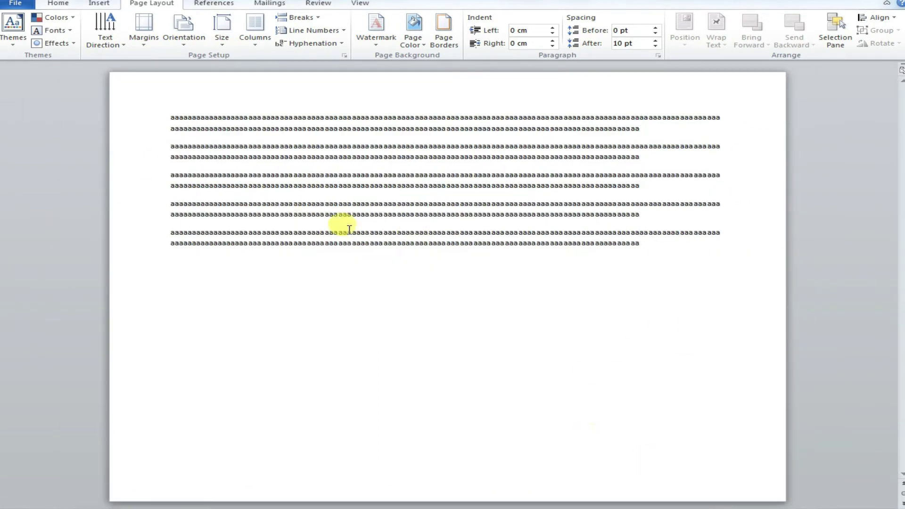
# Change the page orientation to Portrait and switch it back to Landscape
pyautogui.click(202, 49)
pyautogui.click(208, 71)
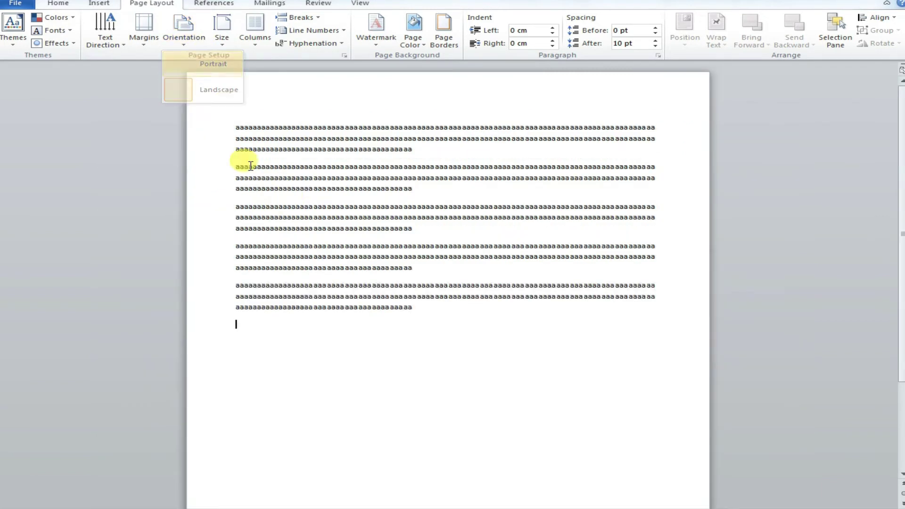
pyautogui.click(191, 45)
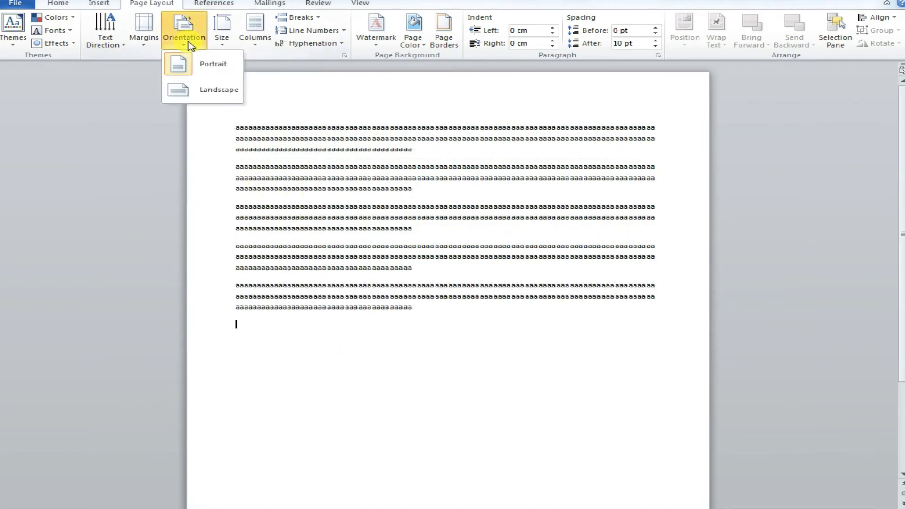
pyautogui.click(205, 104)
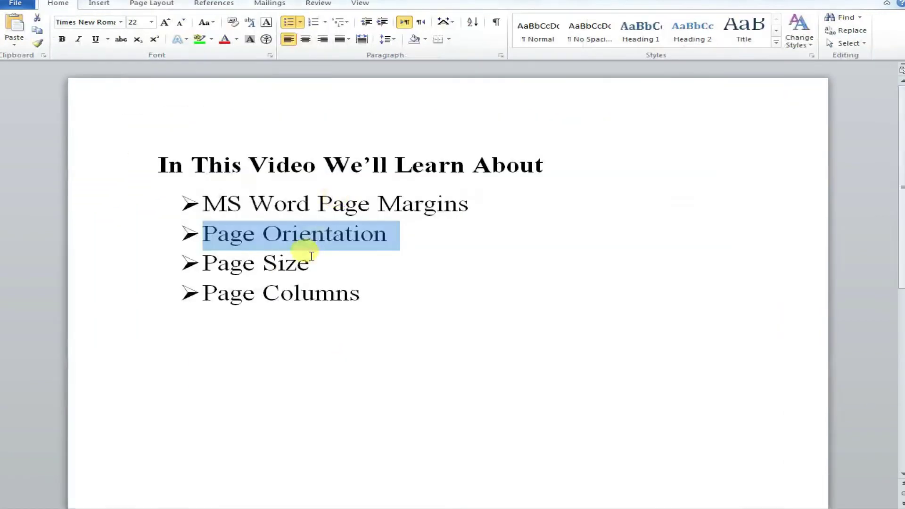
# Highlight the "Page Size" item in the topic list document and return to the filler text document
pyautogui.click(264, 266)
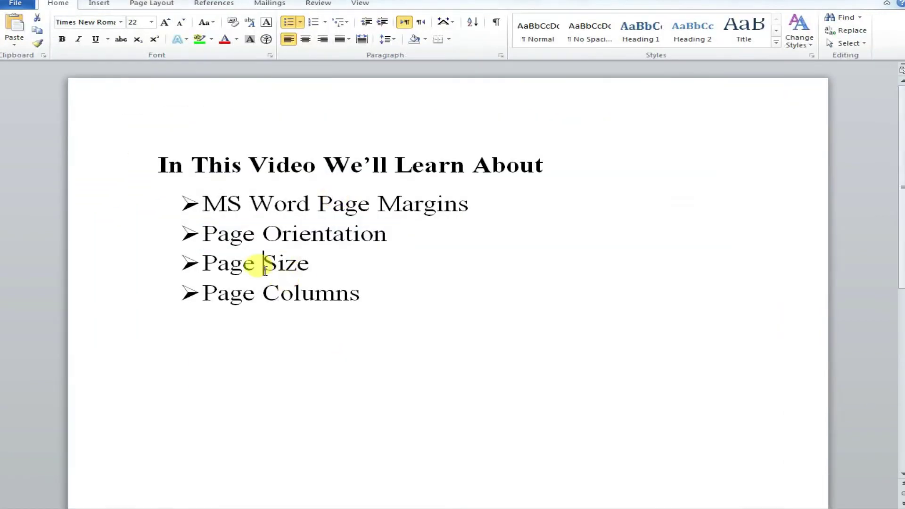
pyautogui.moveTo(311, 266); pyautogui.dragTo(206, 269)
pyautogui.hotkey('alt', 'Tab')
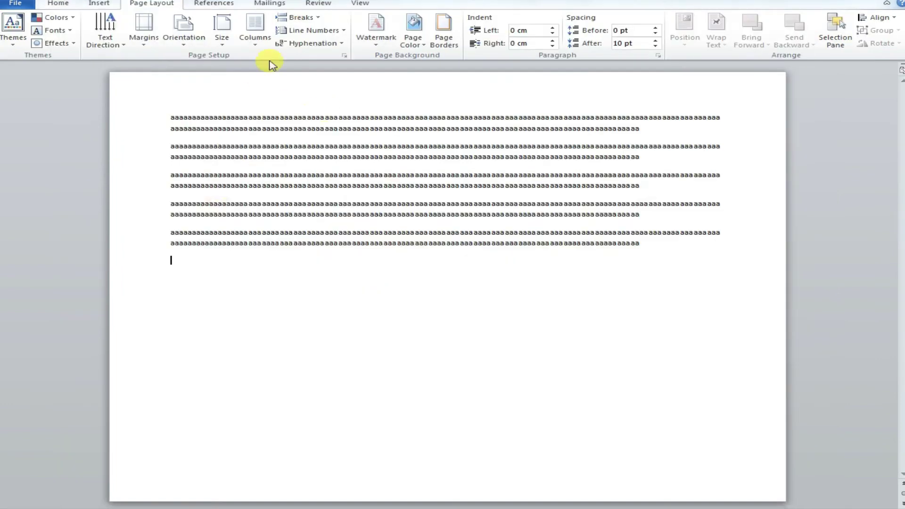
# Set the document's paper size to A4 (21 cm x 29.7 cm)
pyautogui.click(222, 40)
pyautogui.click(257, 66)
pyautogui.click(222, 41)
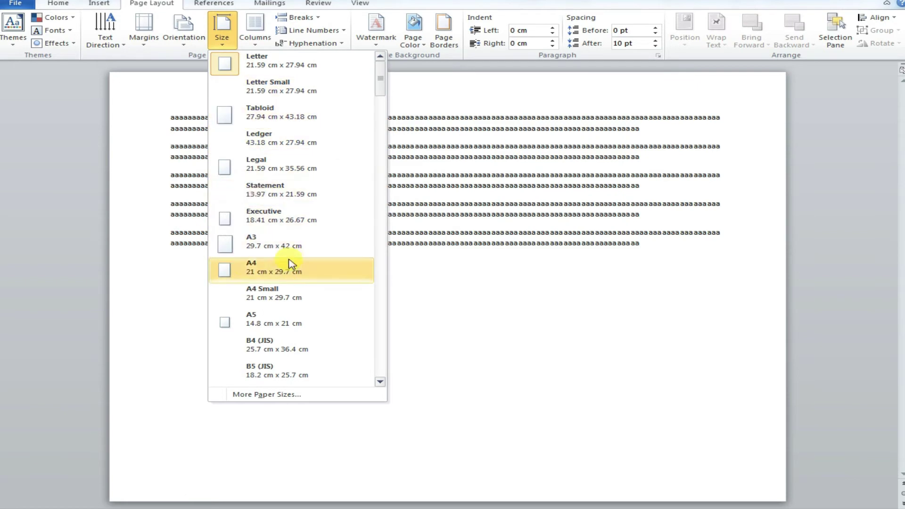
pyautogui.click(269, 274)
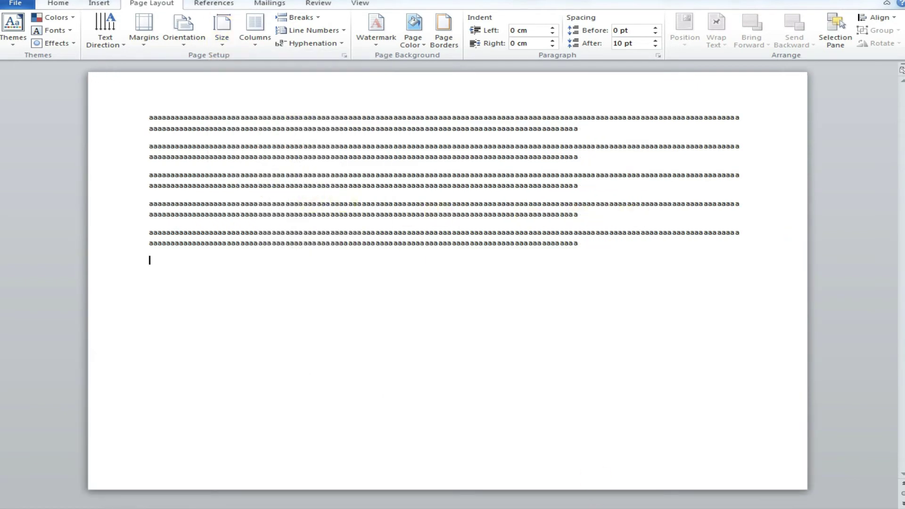
# Set the filler text document's page orientation to Portrait
pyautogui.click(144, 33)
pyautogui.click(184, 33)
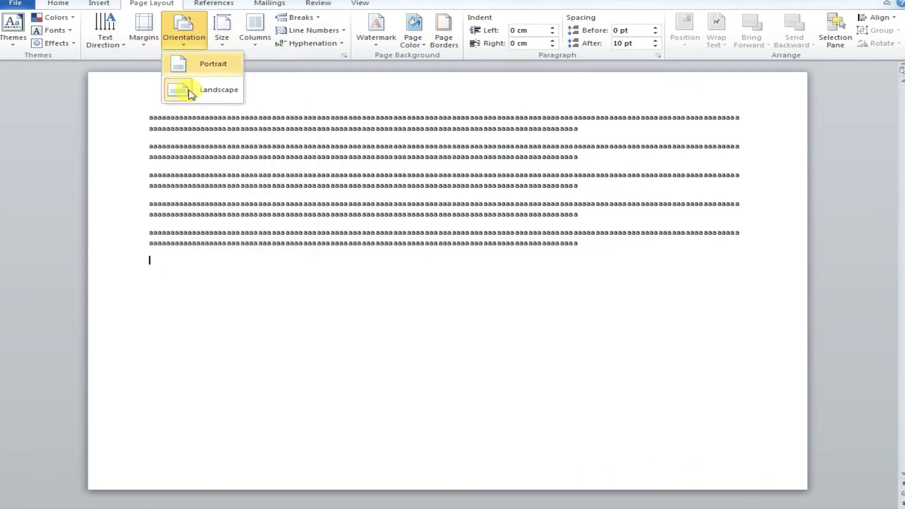
pyautogui.click(198, 66)
# Set a custom paper size of 20 cm width and 25 cm height for the whole document
pyautogui.click(224, 40)
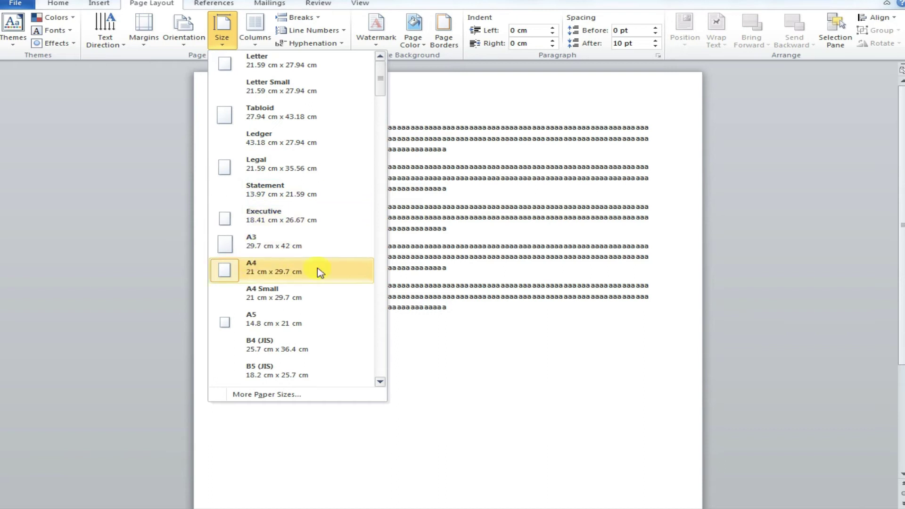
pyautogui.click(280, 395)
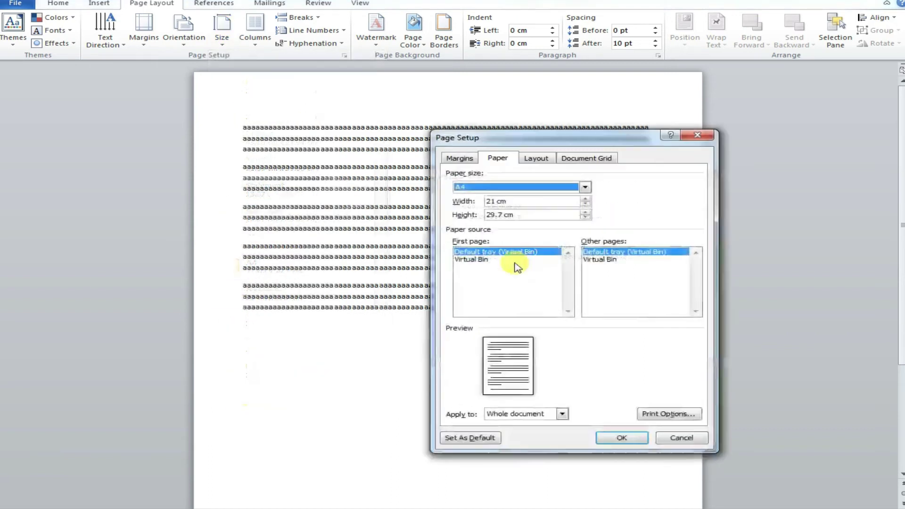
pyautogui.doubleClick(498, 202)
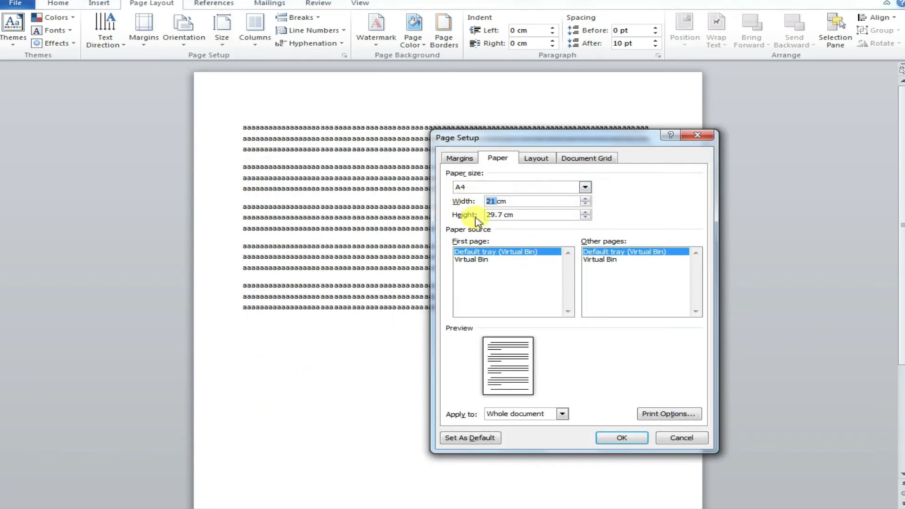
pyautogui.doubleClick(506, 215)
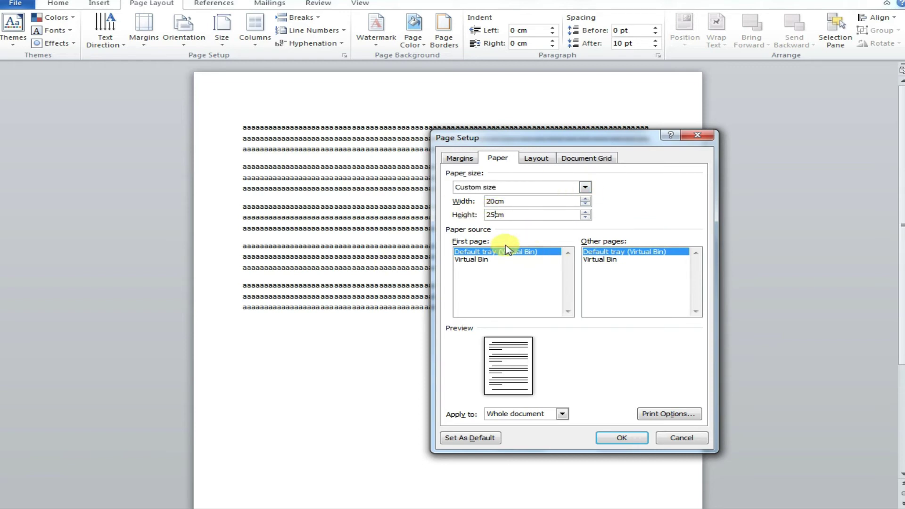
pyautogui.click(621, 437)
pyautogui.scroll(-3, 901, 283)
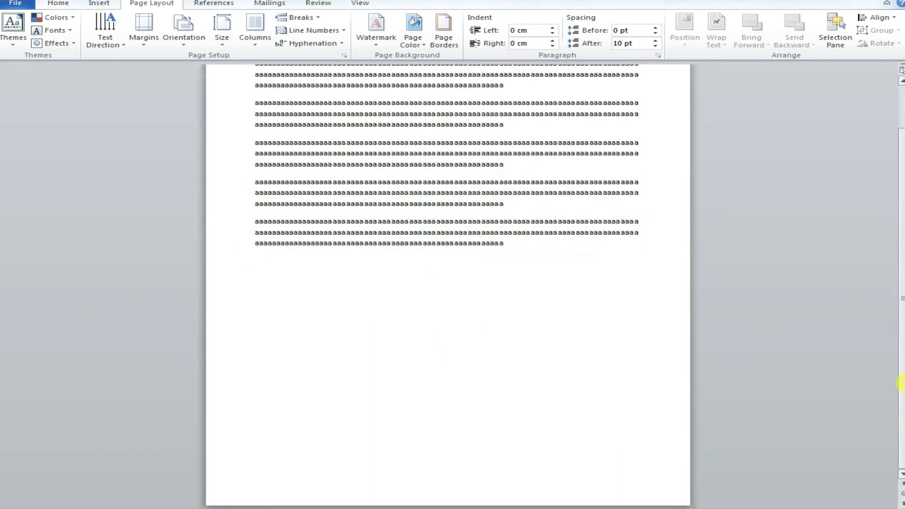
pyautogui.scroll(2, 901, 283)
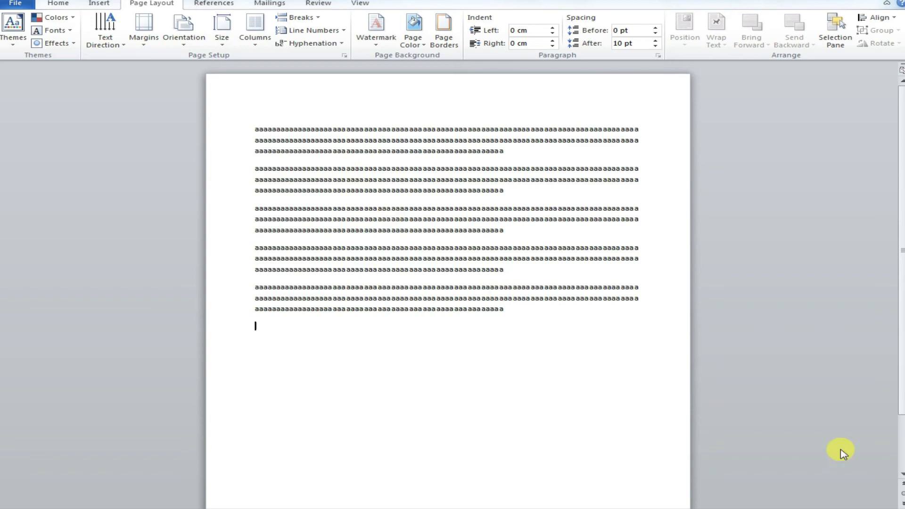
# Highlight the "Page Columns" item in the topic list document and return to the filler text document
pyautogui.click(896, 506)
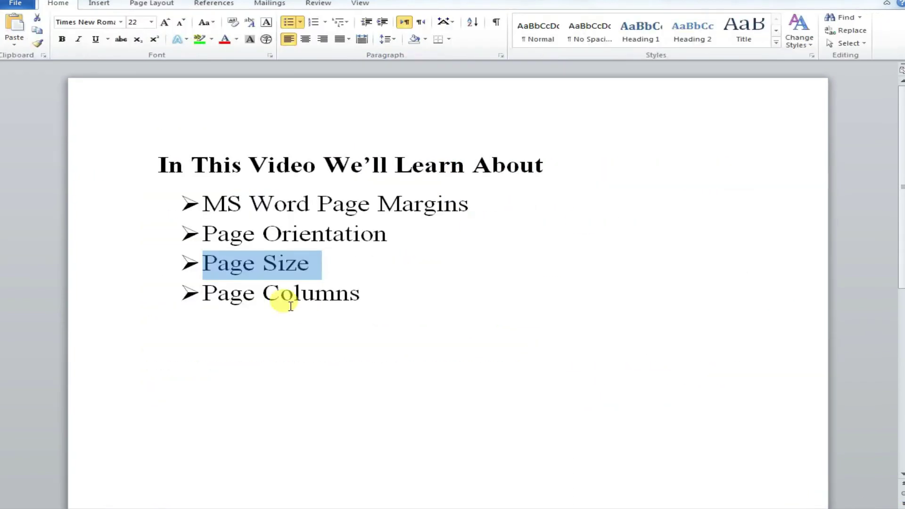
pyautogui.tripleClick(285, 299)
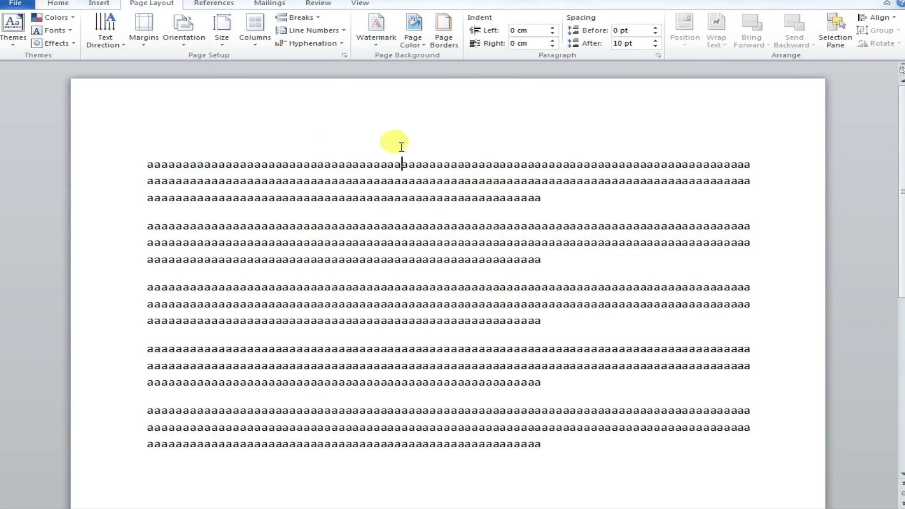
# Arrange the filler text in two equal columns
pyautogui.click(255, 40)
pyautogui.click(284, 90)
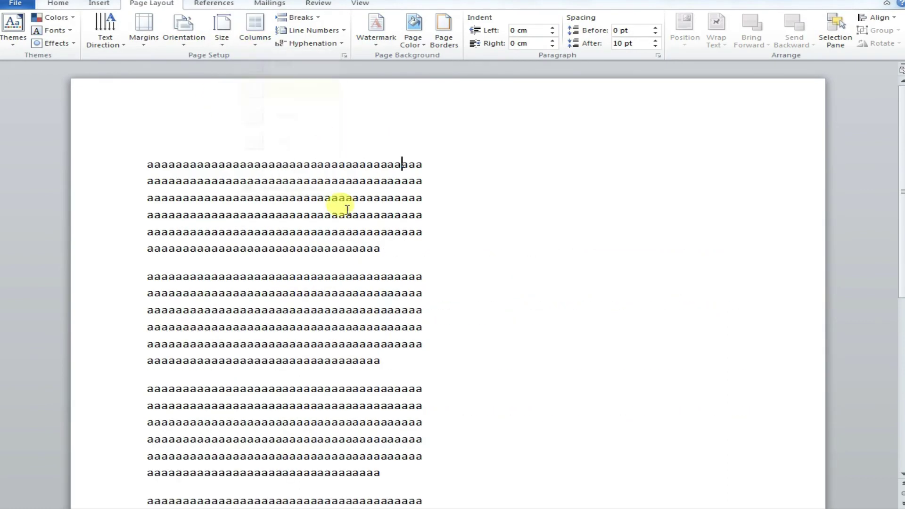
pyautogui.scroll(-3, 900, 302)
pyautogui.scroll(-6, 896, 288)
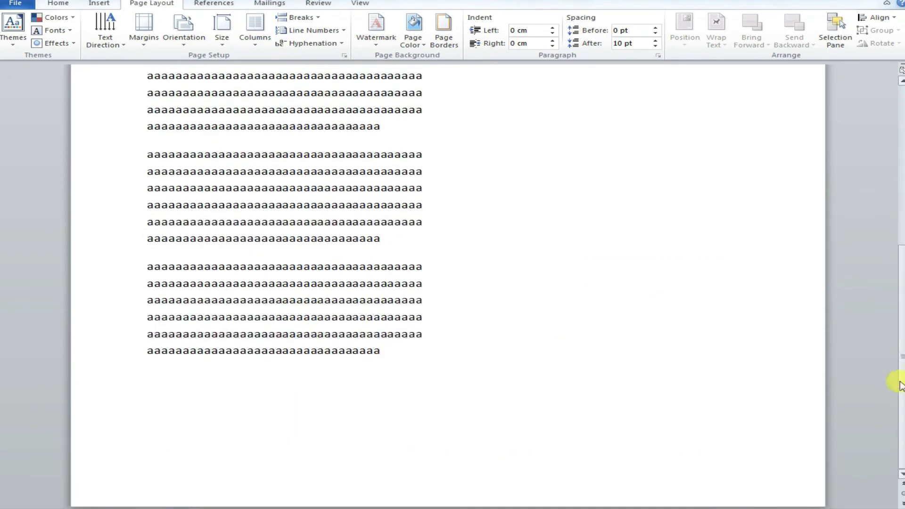
# Copy all the filler text and paste it after the last paragraph so the text continues into the second column
pyautogui.hotkey('ctrl', 'a')
pyautogui.scroll(4, 142, 104)
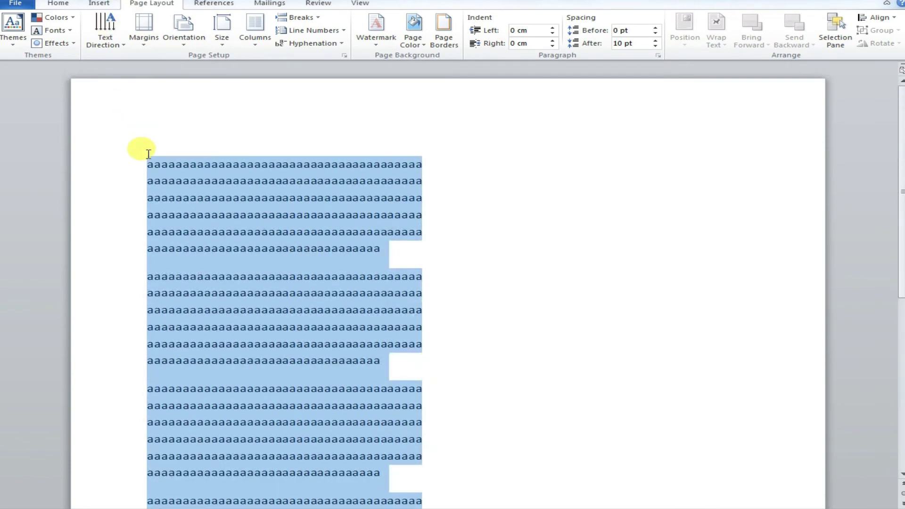
pyautogui.scroll(-5, 897, 66)
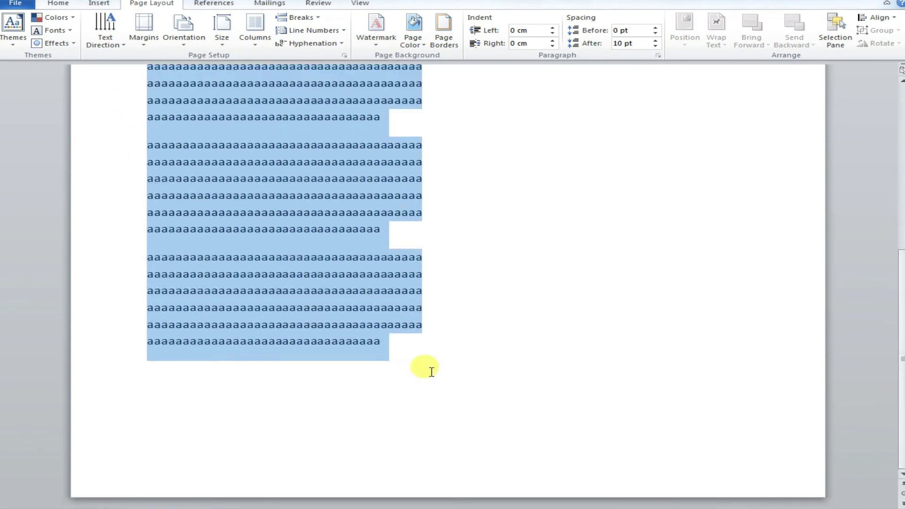
pyautogui.click(398, 350)
pyautogui.hotkey('ctrl', 'v')
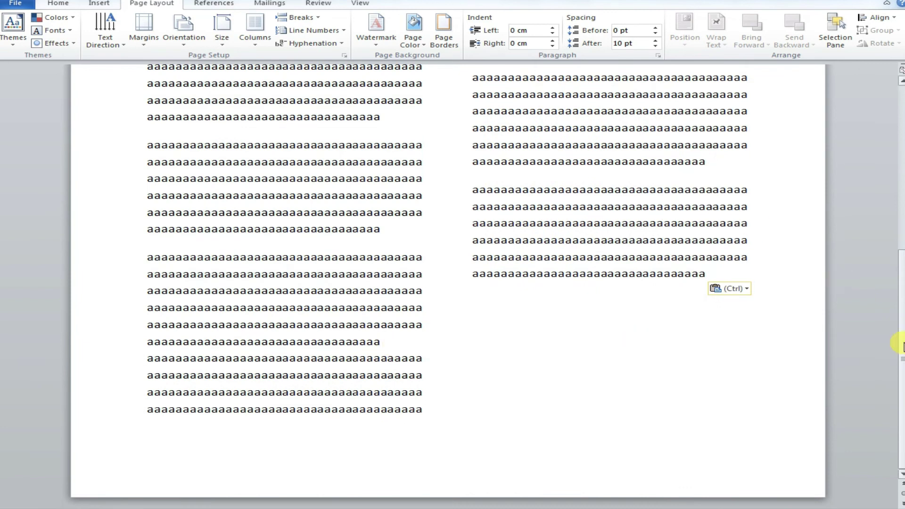
pyautogui.moveTo(897, 370); pyautogui.dragTo(901, 238)
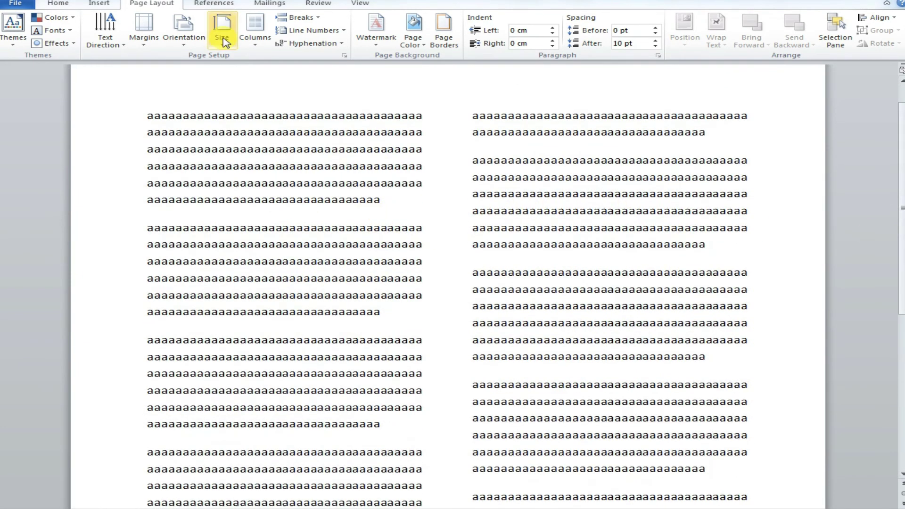
# Change the filler text to a three-column layout and return to the start of the document
pyautogui.click(255, 28)
pyautogui.click(268, 113)
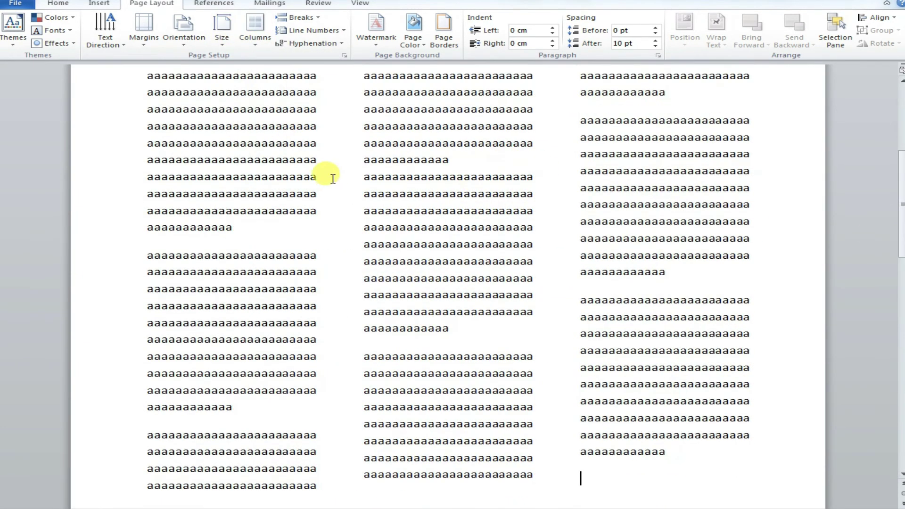
pyautogui.moveTo(900, 221); pyautogui.dragTo(901, 138)
# Apply the Left column layout, with a narrow first column and a wide second one, to the filler text
pyautogui.click(255, 29)
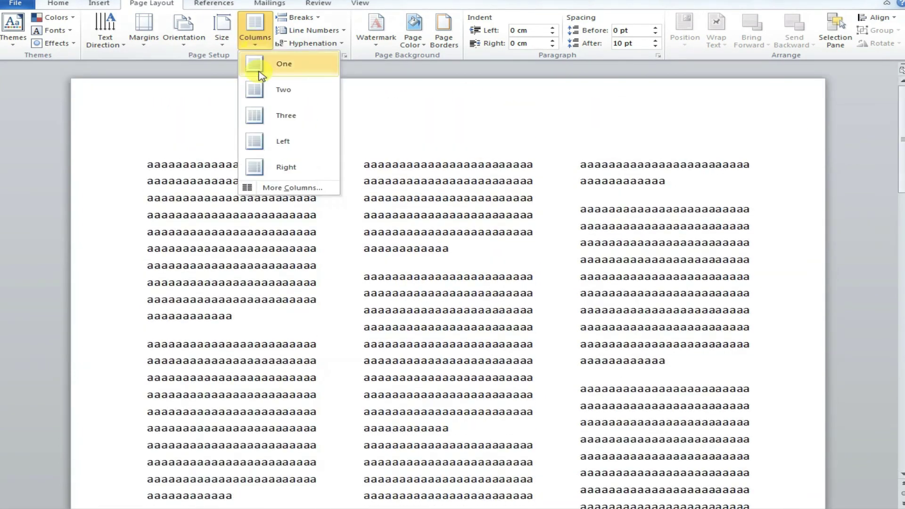
pyautogui.click(281, 144)
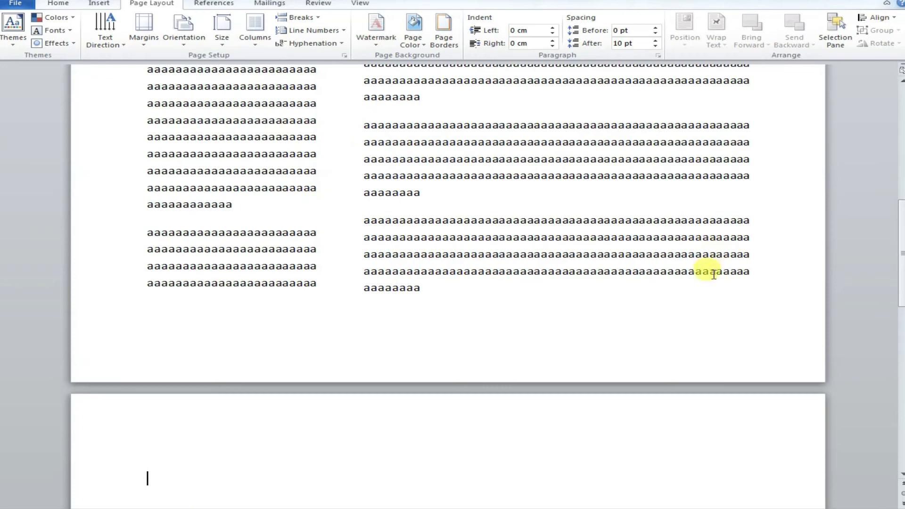
pyautogui.moveTo(901, 283); pyautogui.dragTo(900, 158)
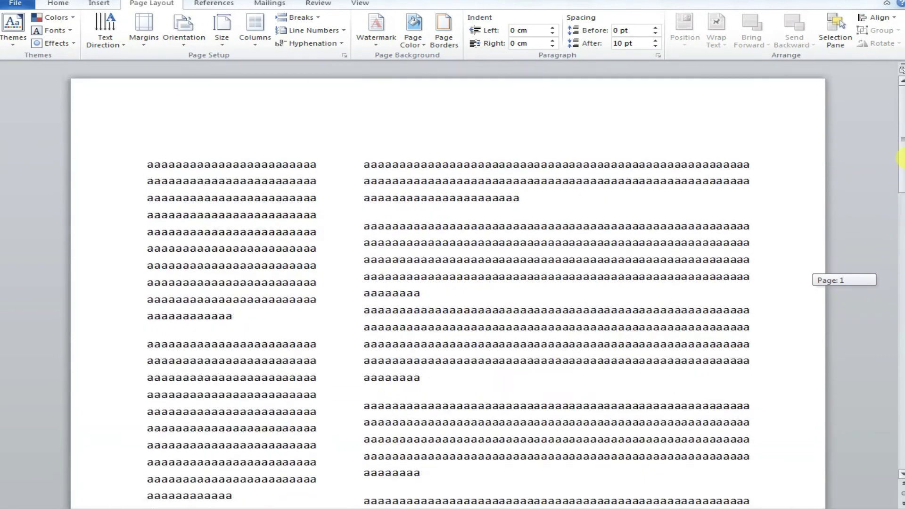
# Apply the Right column layout, with a wide first column and a narrow second one, to the filler text
pyautogui.click(256, 43)
pyautogui.click(269, 169)
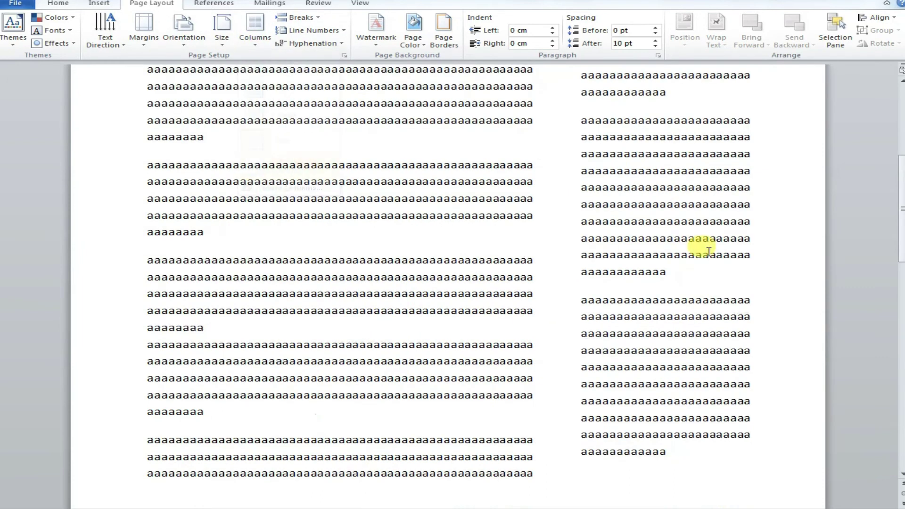
pyautogui.moveTo(900, 235); pyautogui.dragTo(900, 158)
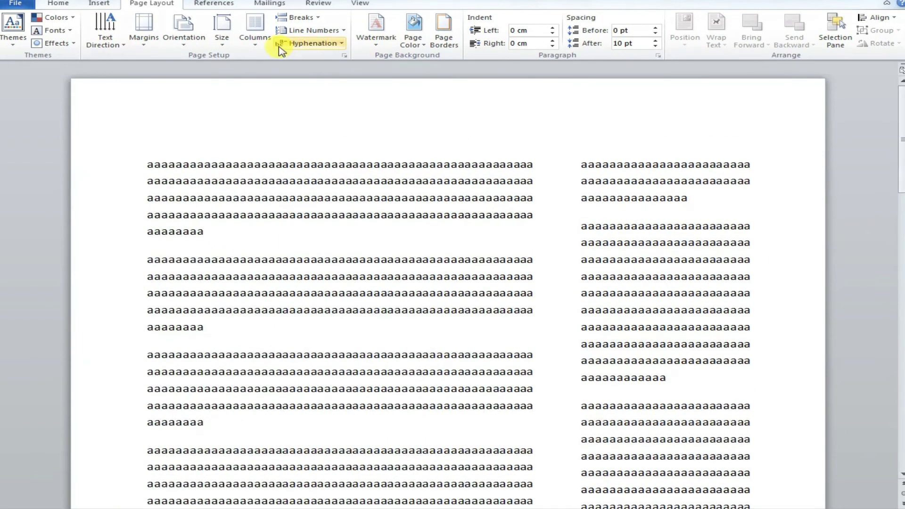
# Switch the filler text back to the Two column layout
pyautogui.click(255, 40)
pyautogui.click(267, 87)
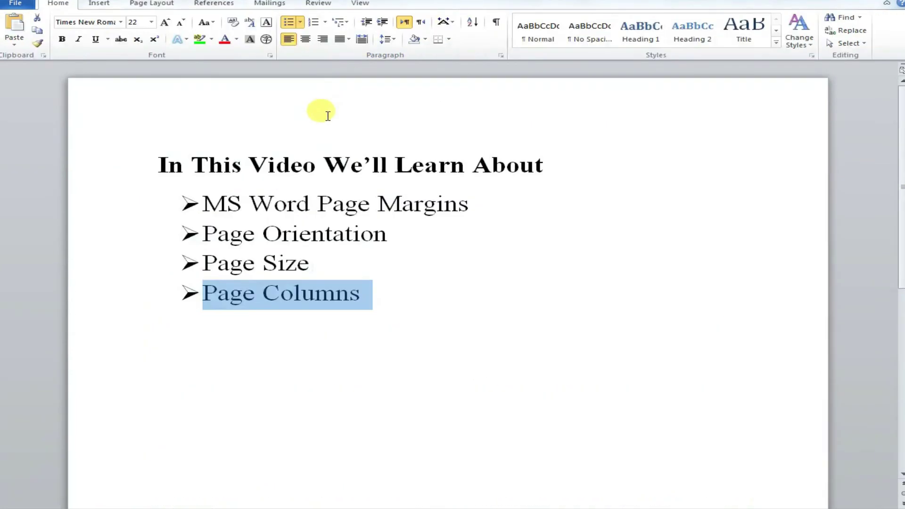
# In the topic list document, add a bullet reading "Like Share & Subscribe" below "Page Columns"
pyautogui.click(368, 293)
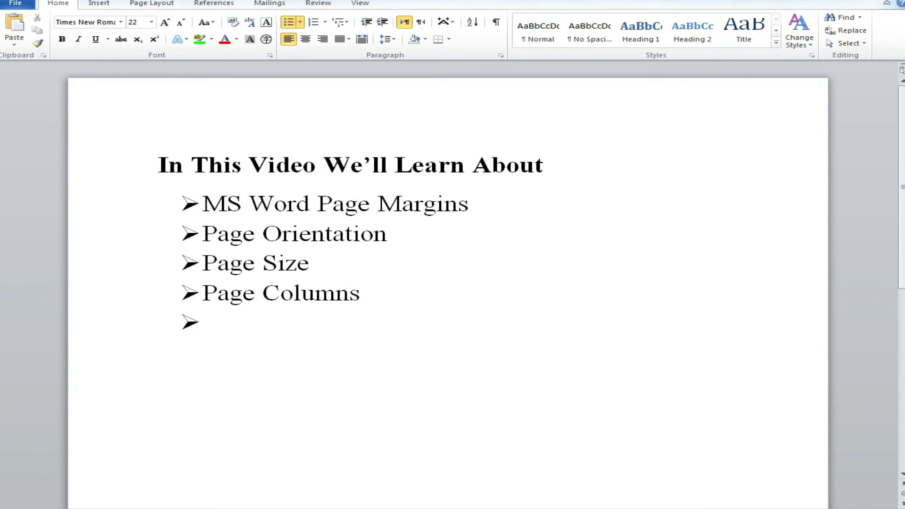
pyautogui.write('Like m')
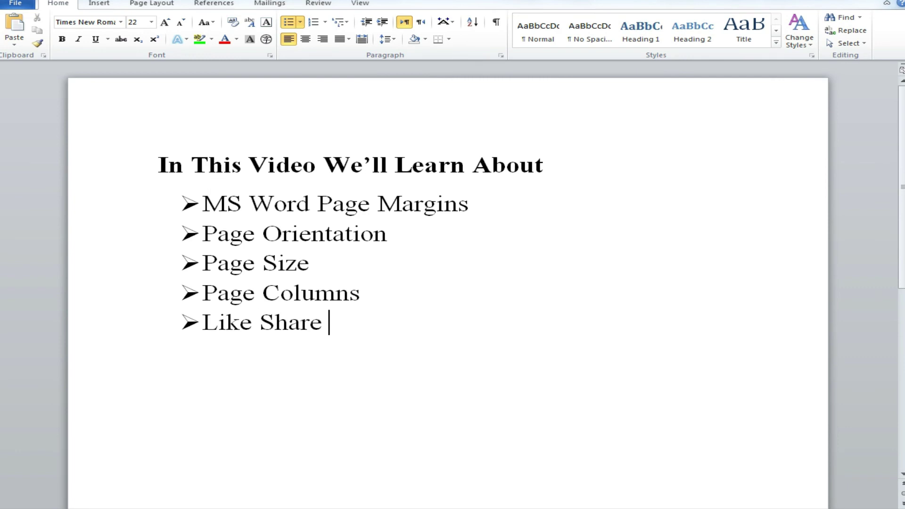
pyautogui.write('c')
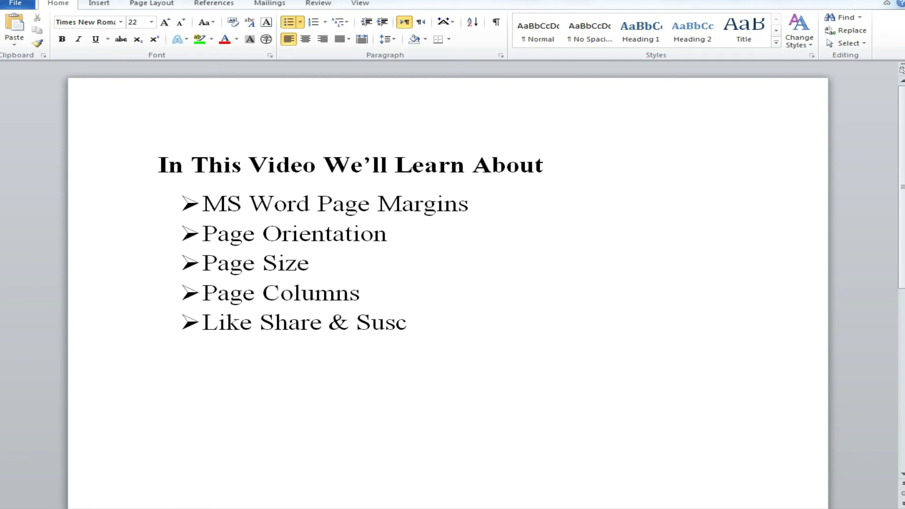
pyautogui.press('BackSpace')
pyautogui.write('bscsrib')
pyautogui.press('BackSpace')
pyautogui.press('BackSpace')
pyautogui.press('BackSpace')
pyautogui.press('BackSpace')
pyautogui.write('ribe')
# Add a final bullet reading "Thanks For Visit Our Channel" to the topic list
pyautogui.press('Return')
pyautogui.write('Tha')
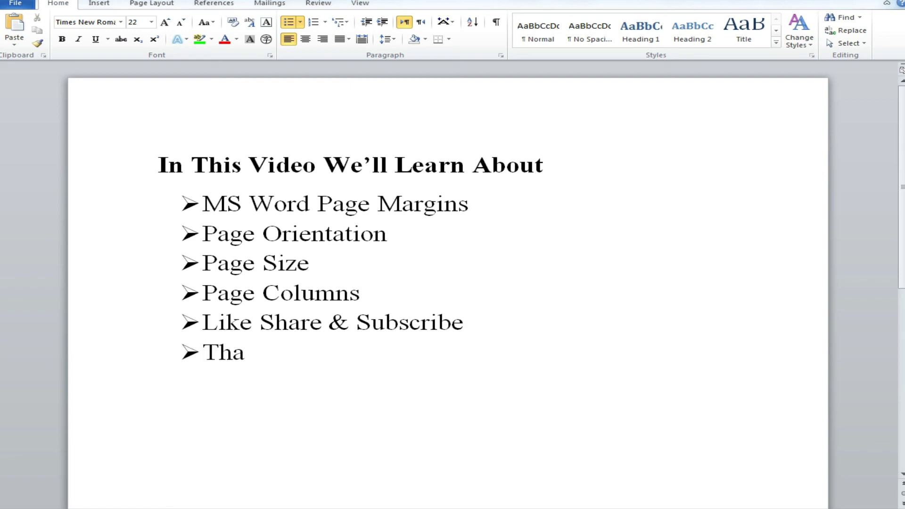
pyautogui.write('nks For Visit Our Channel')
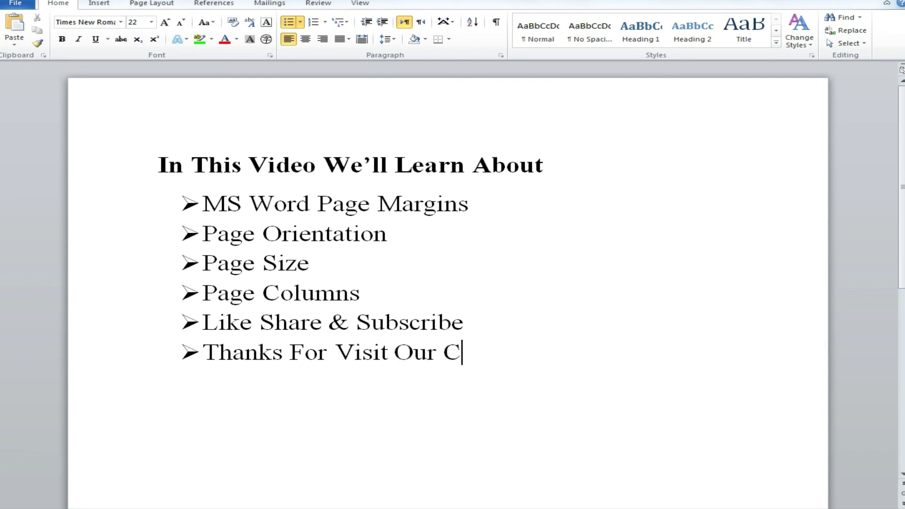